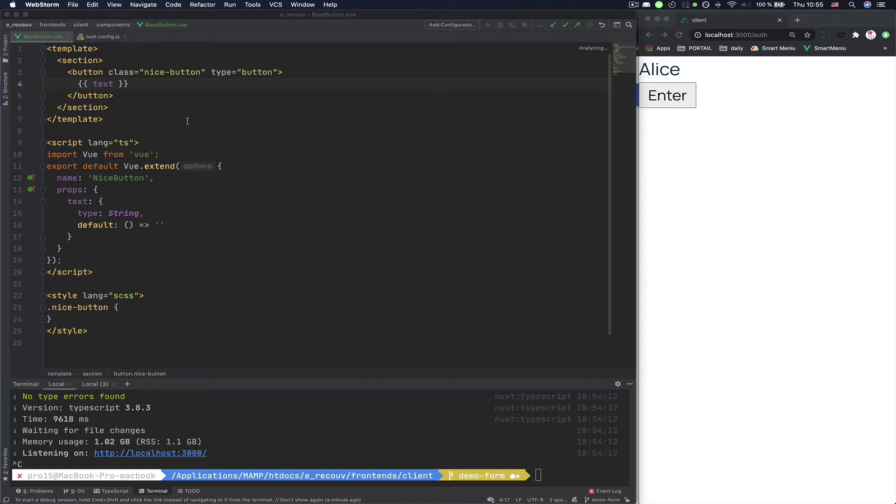
Inspect the button element in the component template and try the auth page's Enter button
click(140, 89)
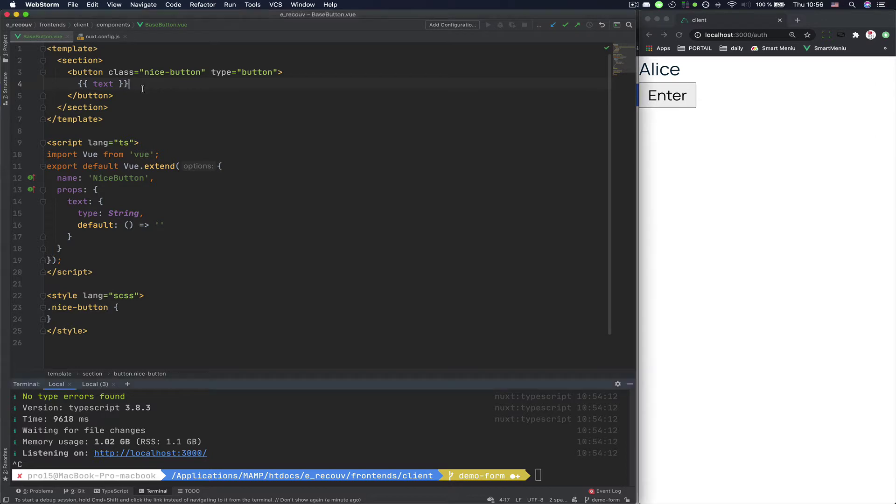
click(115, 111)
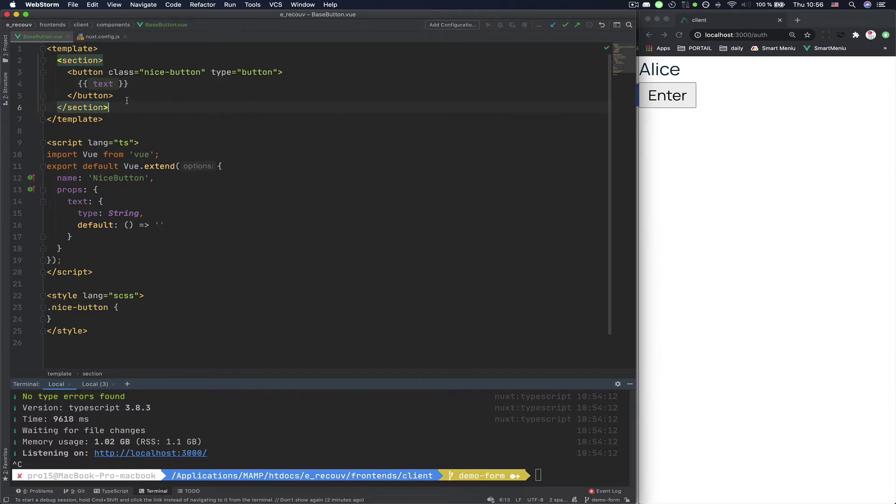
click(127, 101)
key(alt+Up)
key(alt+Up)
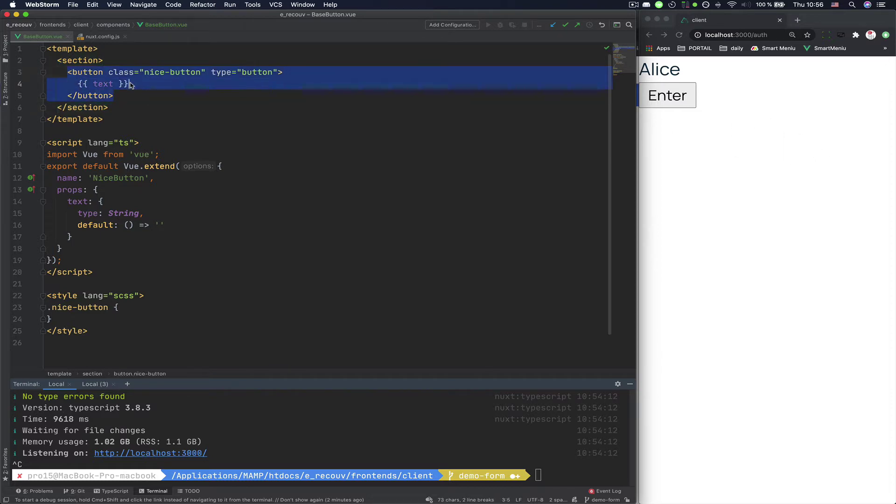
key(Escape)
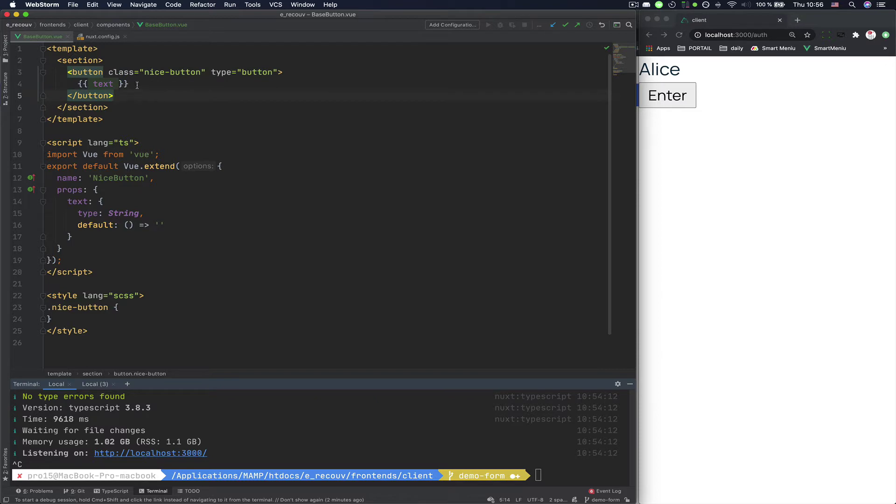
click(673, 101)
Clear the old output from the terminal
click(413, 430)
text(c)
text(lear)
key(Return)
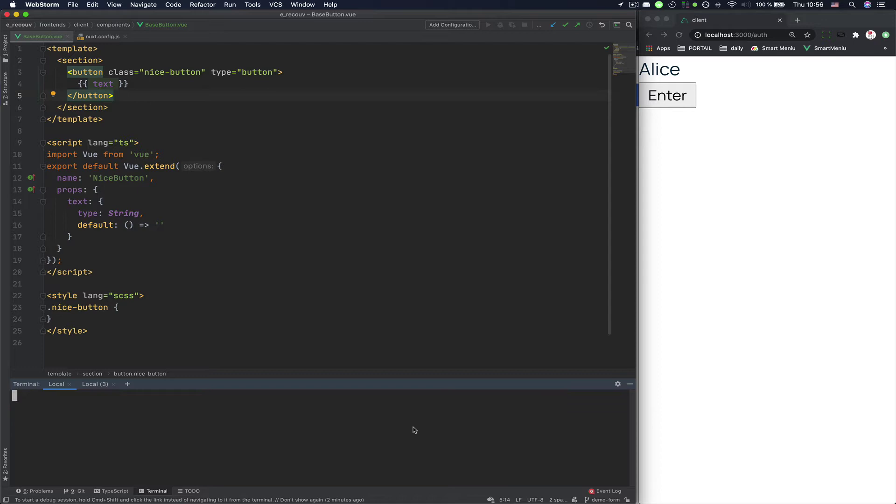
key(super+Tab)
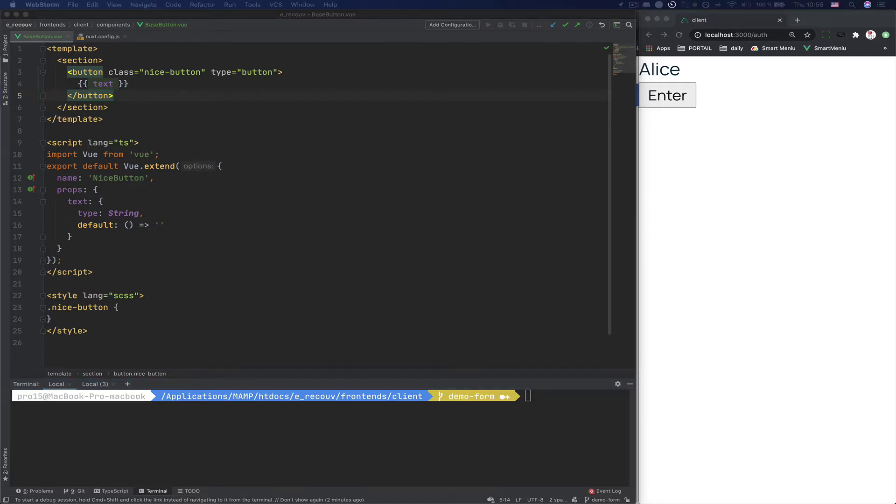
click(414, 468)
key(Return)
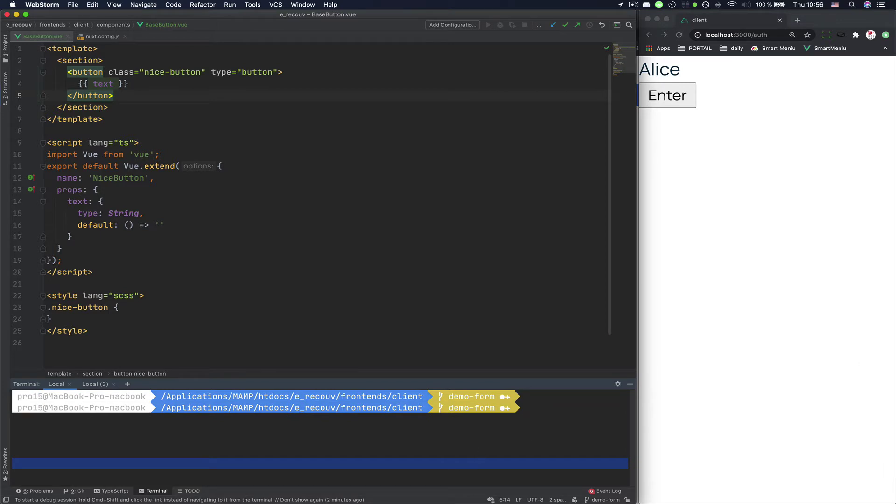
key(super+Tab)
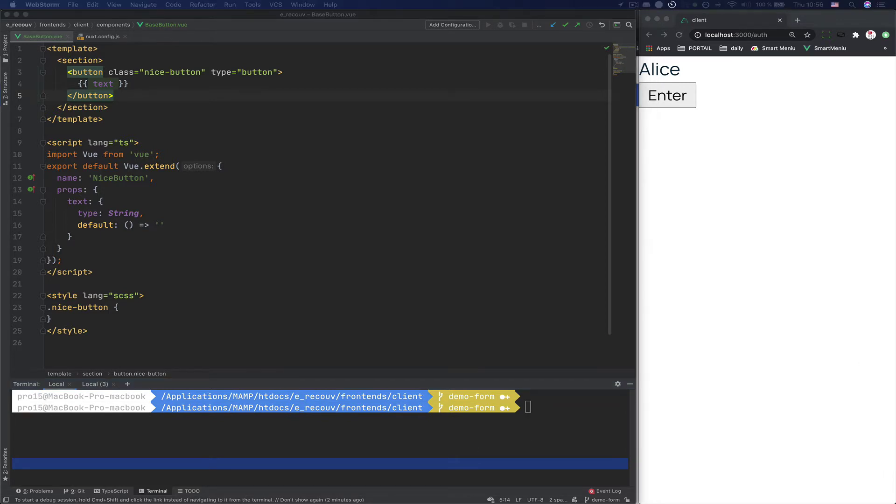
click(577, 408)
text(yarn add @nuxtjs/fontawesome @fortawesome/free-solid-svg-icons @fortawesome/free-brands-svg-icons -D)
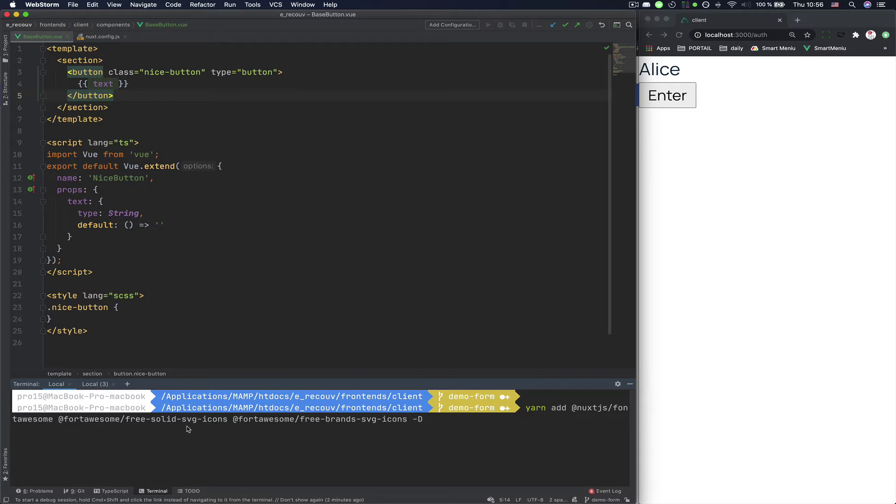
key(Return)
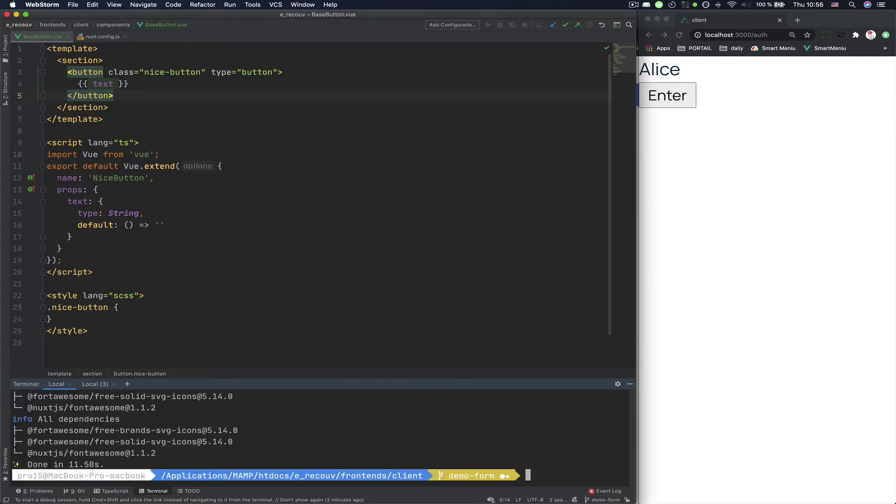
key(super+Tab)
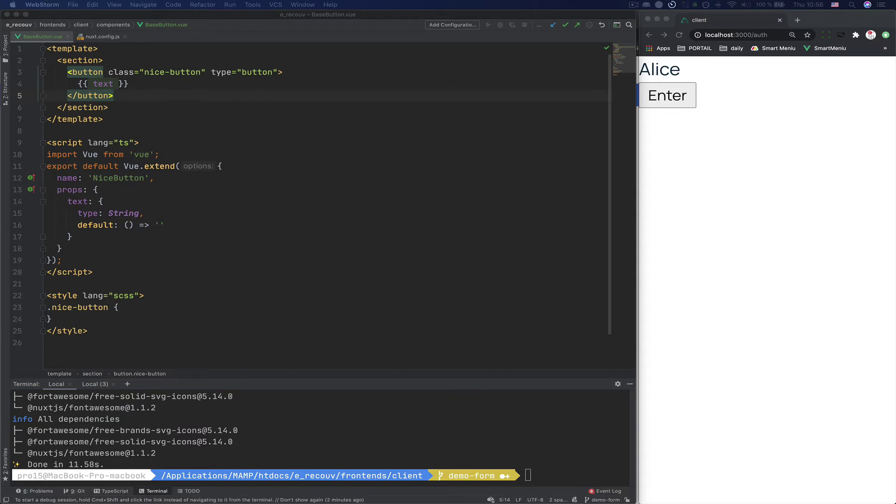
click(524, 459)
text(yarn add @fortawesome/fontawesome-svg-core)
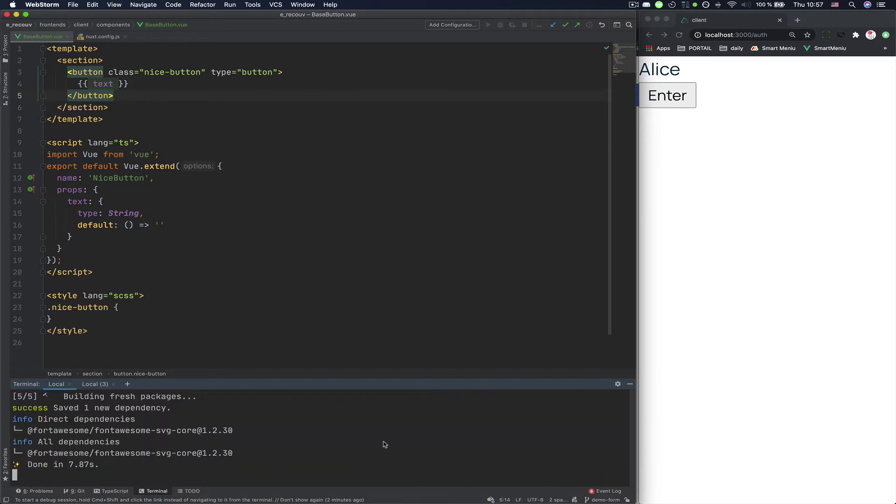
click(102, 37)
click(6, 50)
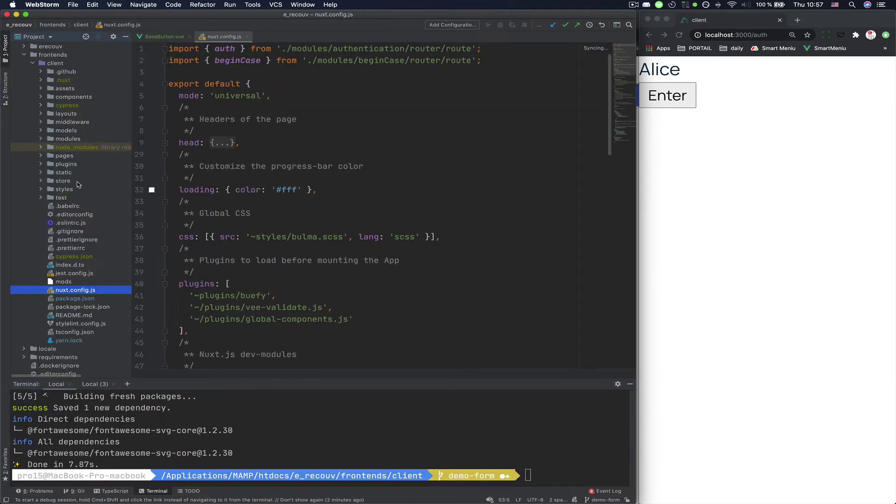
click(7, 65)
scroll(238, 260, down, 2)
scroll(175, 238, down, 3)
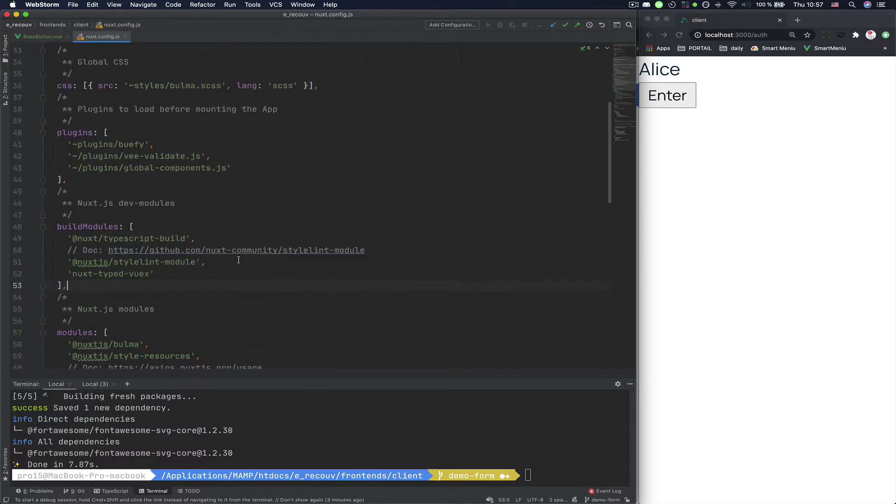
scroll(111, 218, down, 2)
key(super+Tab)
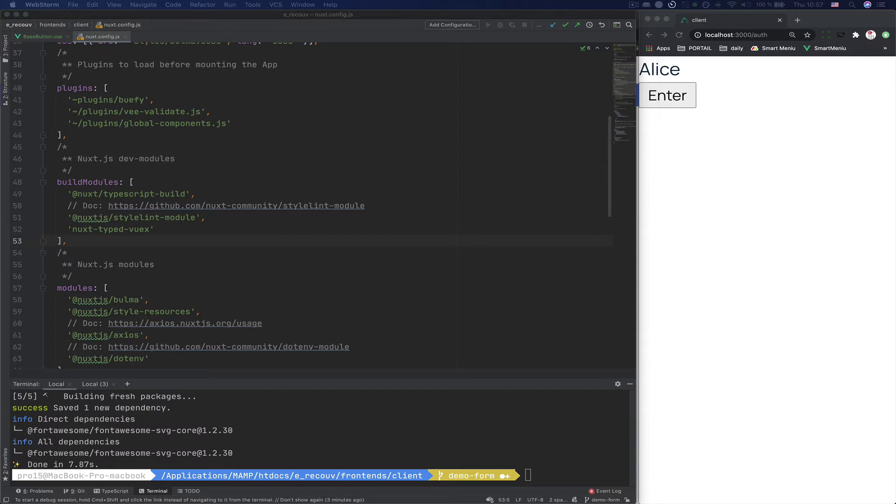
click(301, 241)
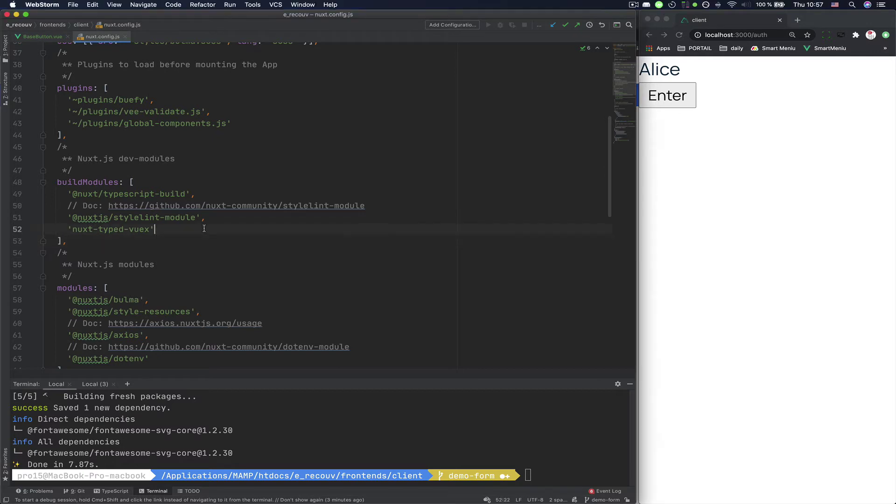
key(Up)
text(,)
key(Return)
text('@nuxtjs/fontawesome')
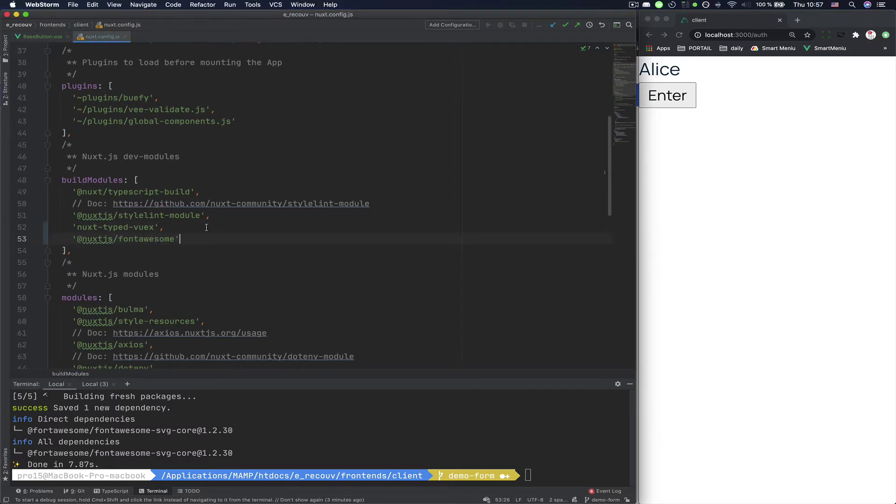
scroll(224, 234, down, 1)
scroll(246, 229, down, 2)
scroll(272, 223, down, 2)
scroll(273, 223, down, 1)
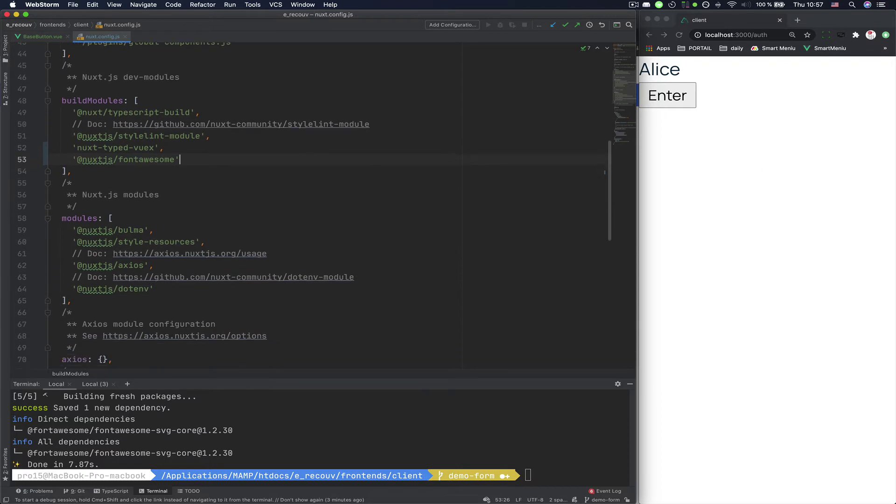
click(167, 177)
Add a fontawesome block with component 'fa' below buildModules in nuxt.config.js
key(Return)
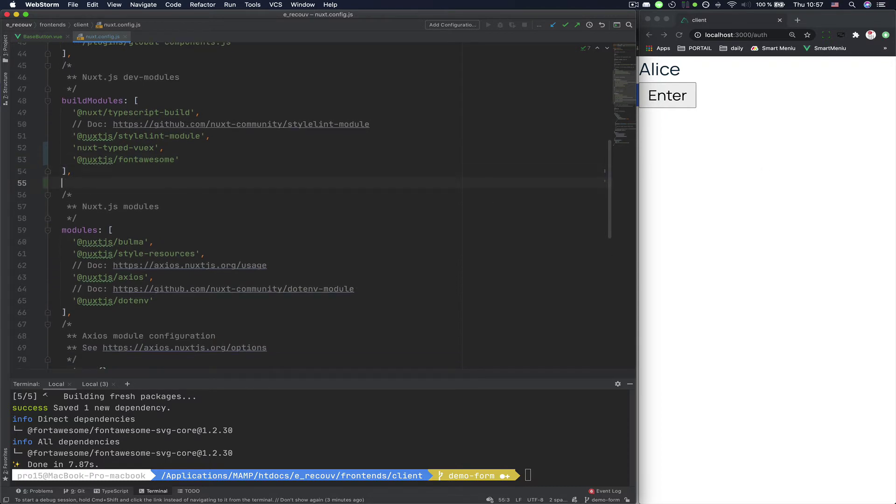
text(fontaes)
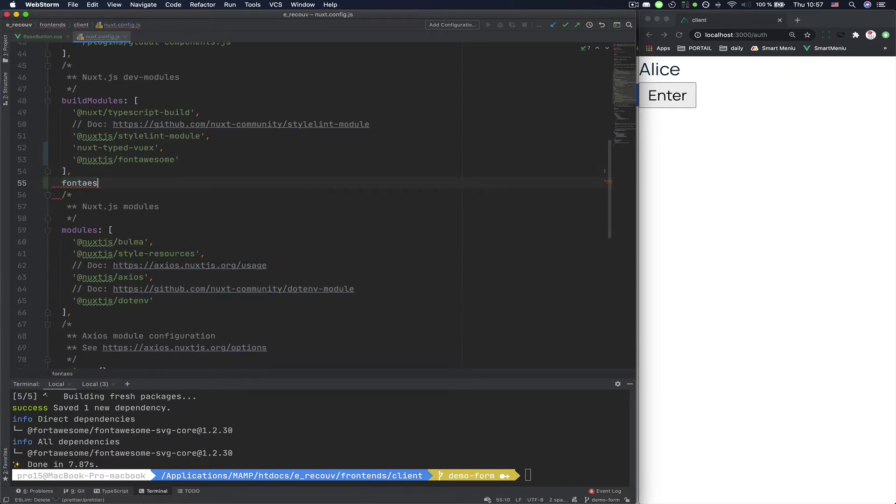
key(BackSpace)
key(BackSpace)
text(wesome: {)
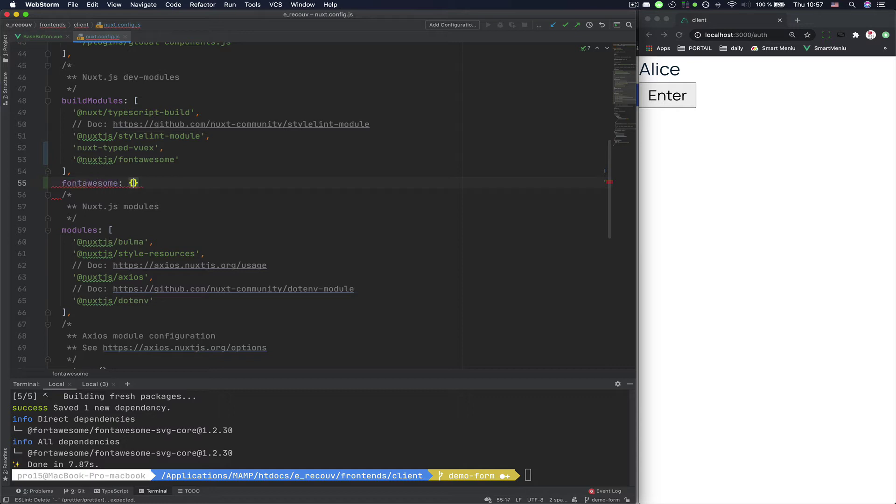
key(Return)
text(compone)
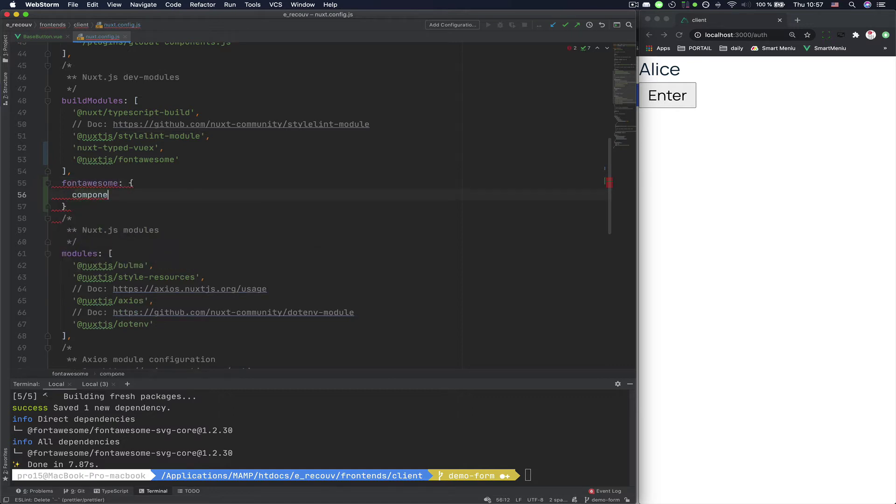
text(nt: 'fa',)
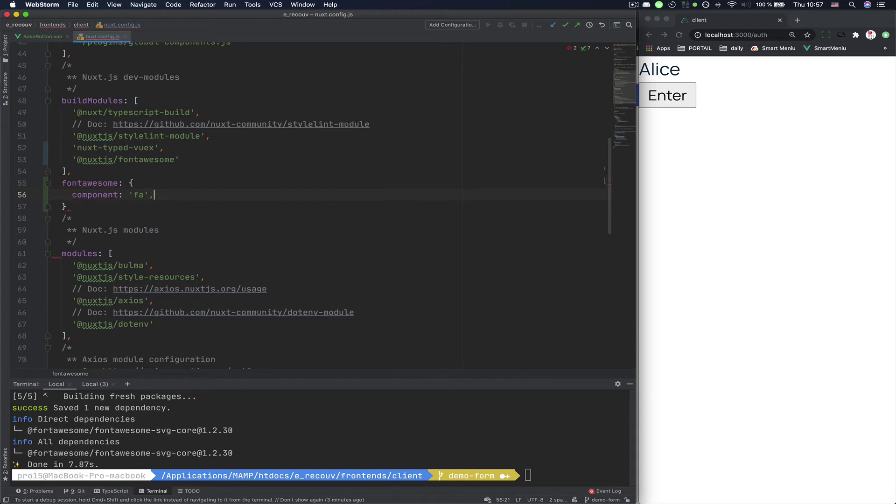
key(Return)
key(Down)
text(,)
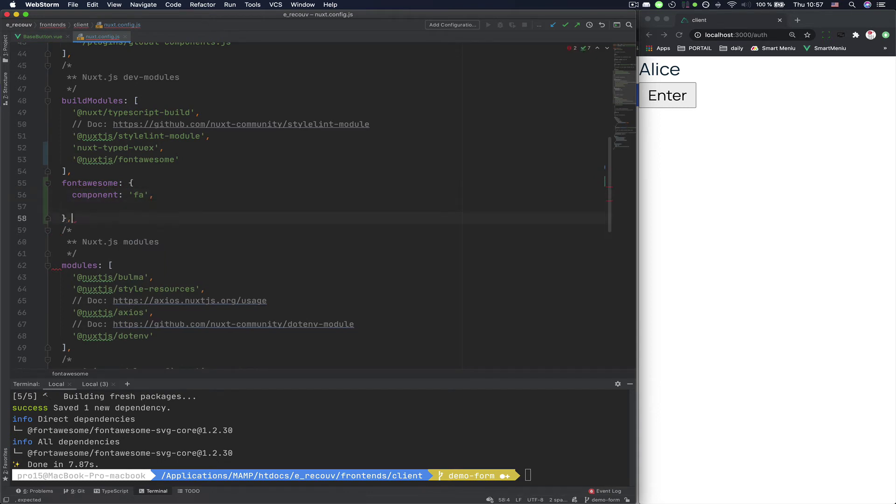
key(Up)
text(ic)
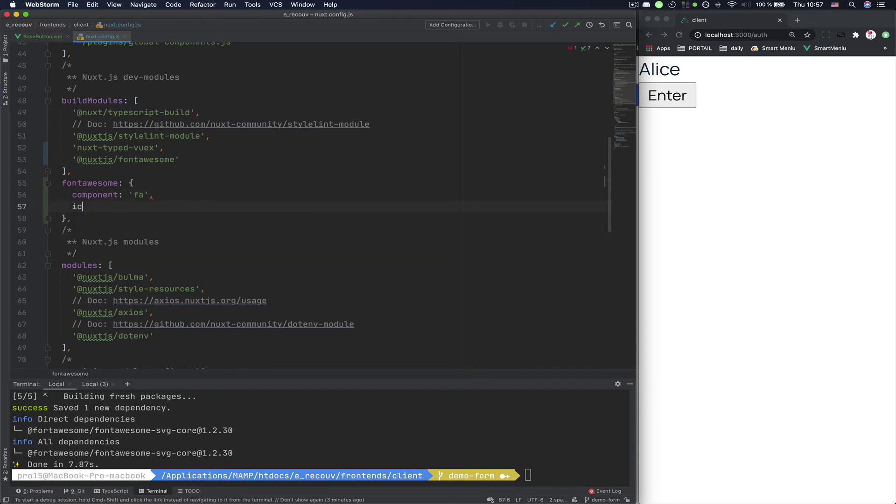
text(ons: [)
Add icons: { solid: true, brands: true } inside the fontawesome block
key(Return)
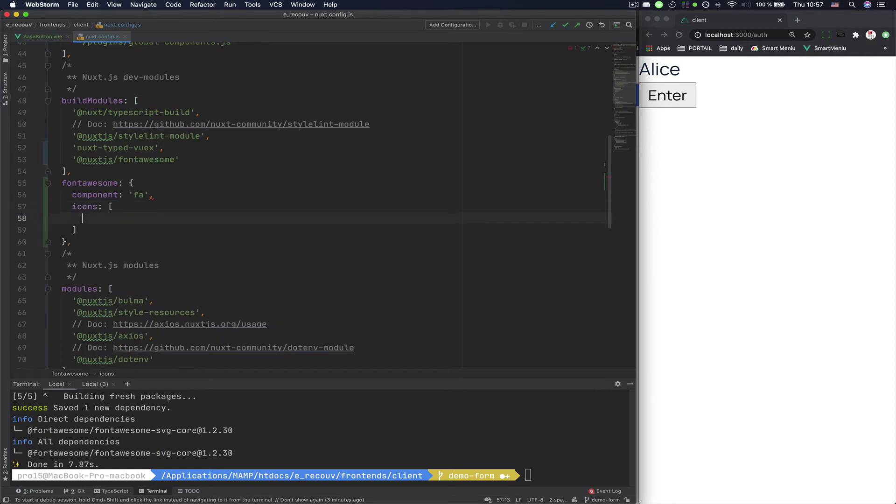
key(super+z)
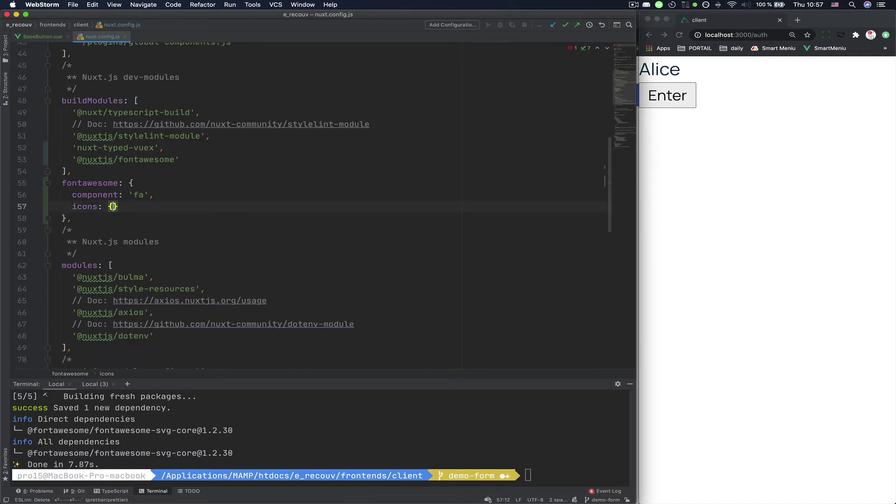
key(Return)
text(solid)
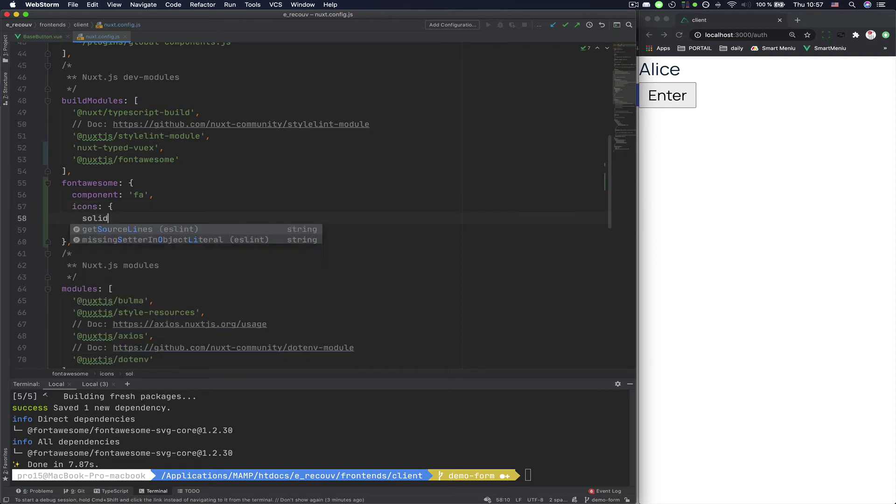
text(: try)
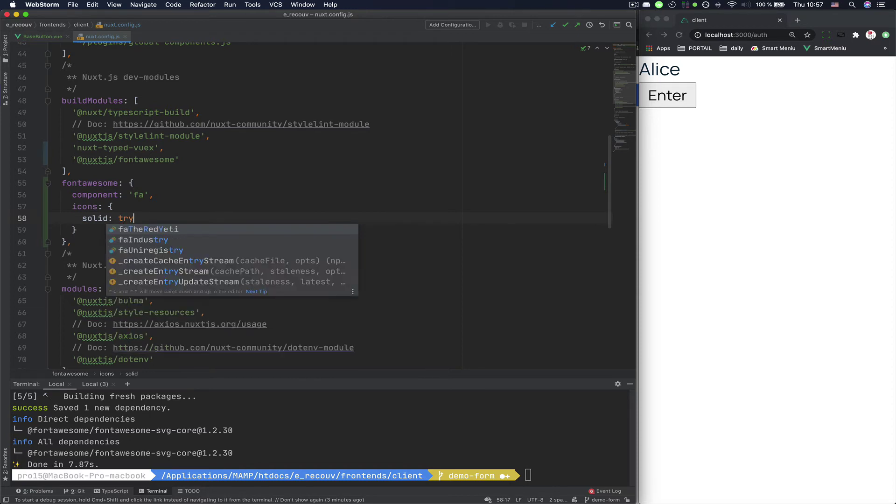
key(BackSpace)
text(ue,)
key(Return)
text(b)
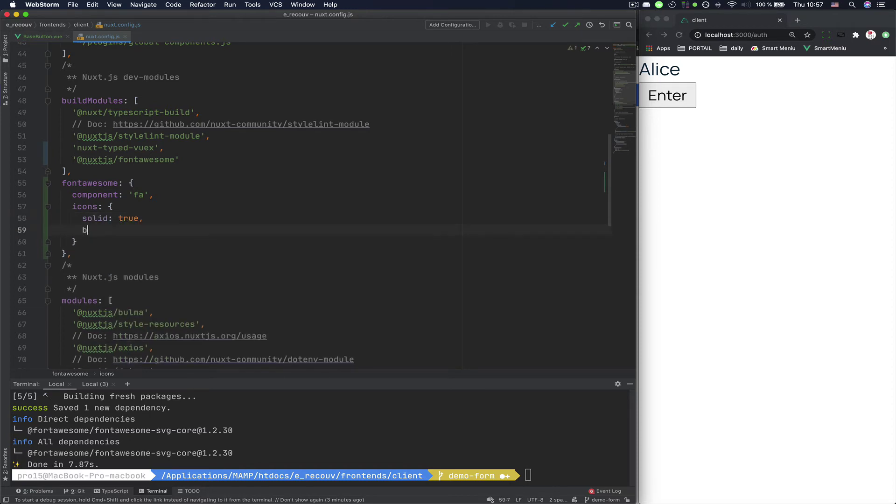
text(rands: t)
key(BackSpace)
key(BackSpace)
text(true)
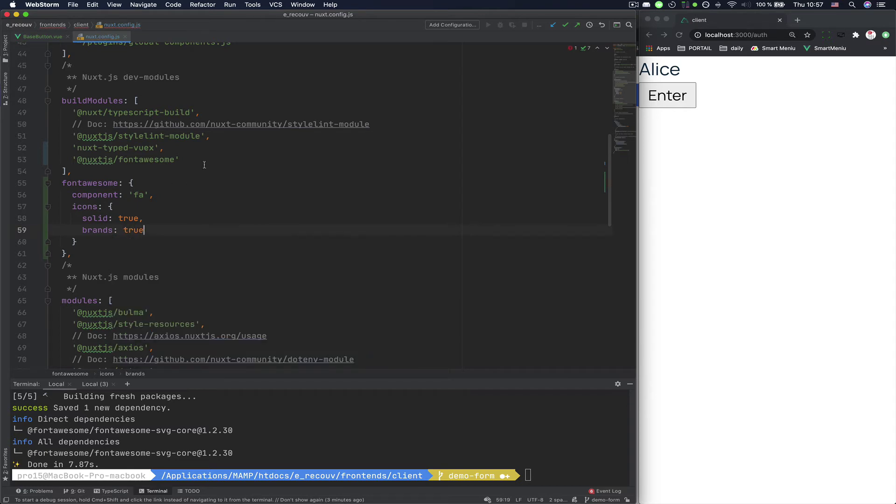
Insert <fa icon="envelope" /> on a new line after {{ text }} in BaseButton.vue
key(ctrl+Tab)
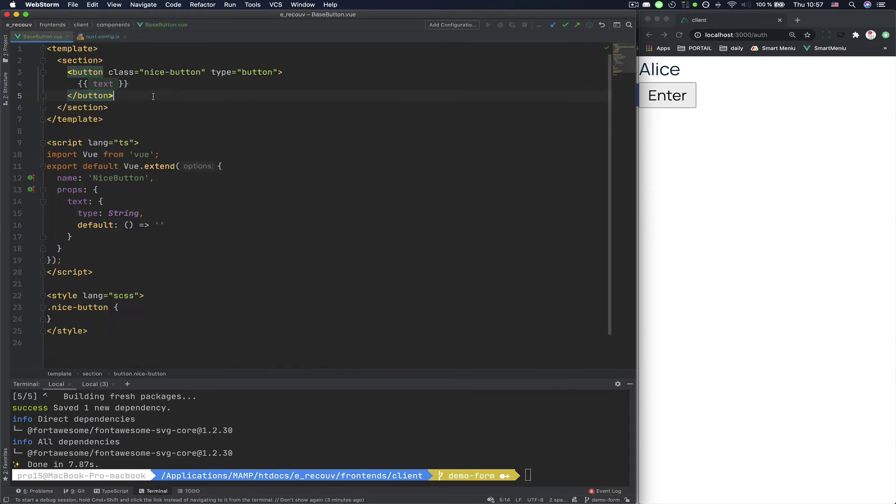
key(Up)
key(End)
key(Return)
text(<fa>)
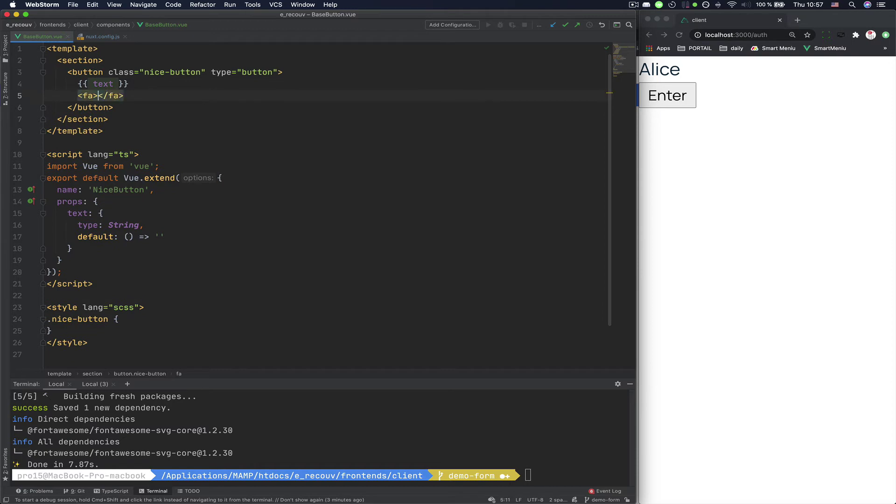
key(Left)
text(icons)
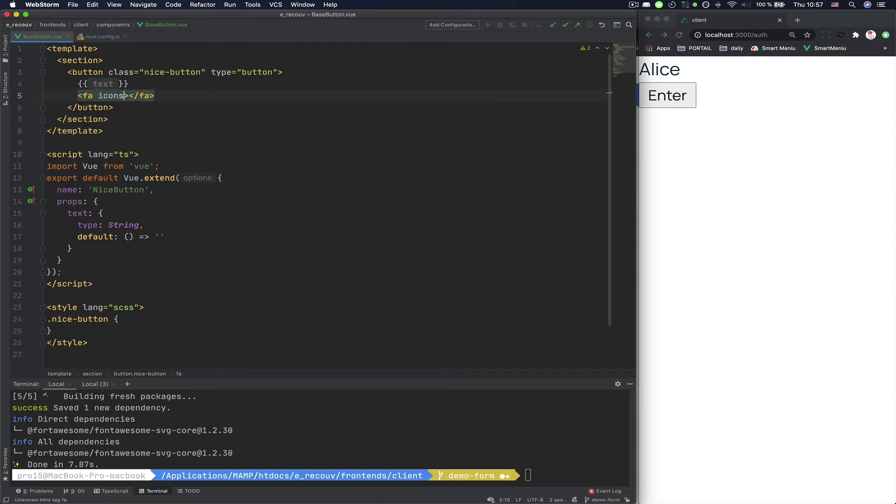
key(BackSpace)
text(="envel)
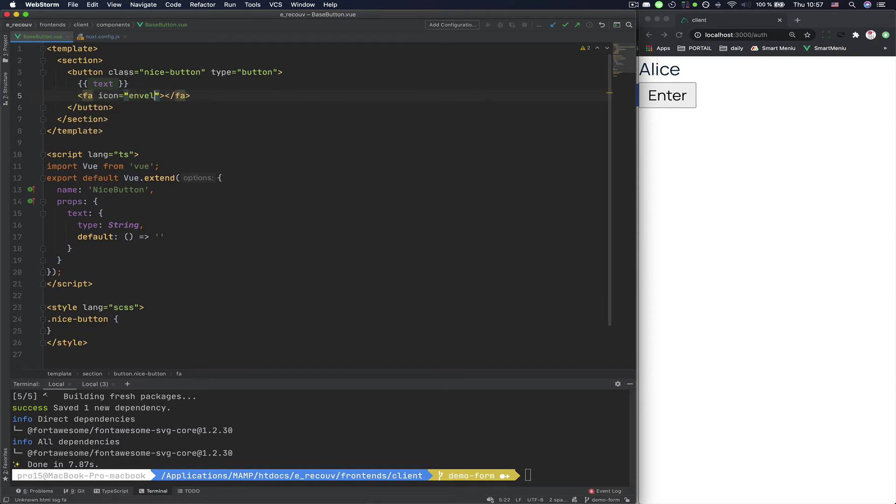
text(ope)
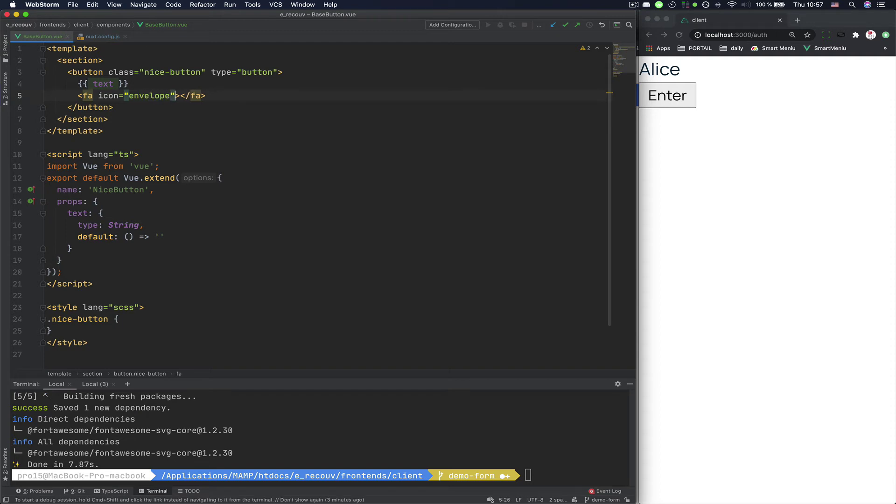
text(" /)
click(698, 227)
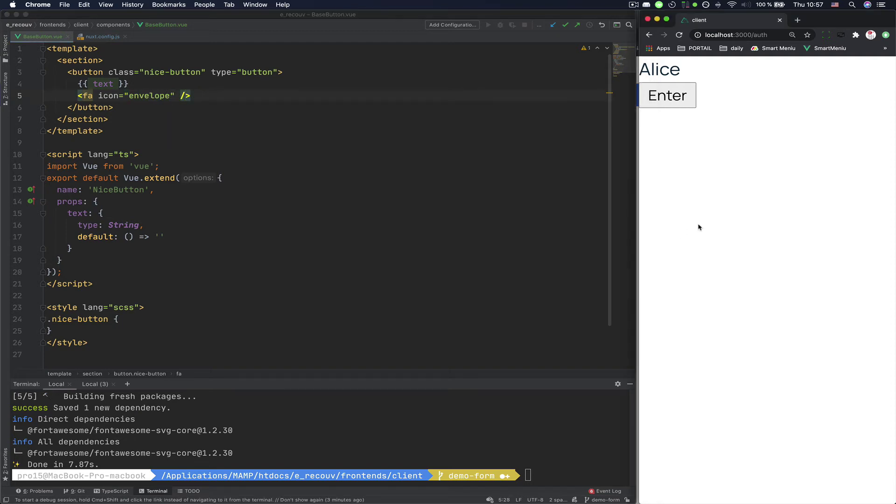
Restart the dev server with npm run dev, then reload localhost:3000/auth to see the envelope icon
key(super+r)
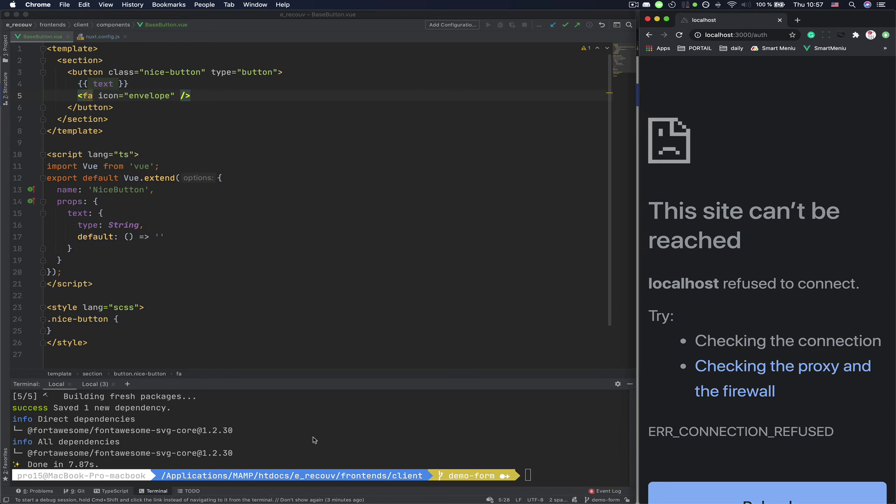
click(313, 440)
text(npm run dev)
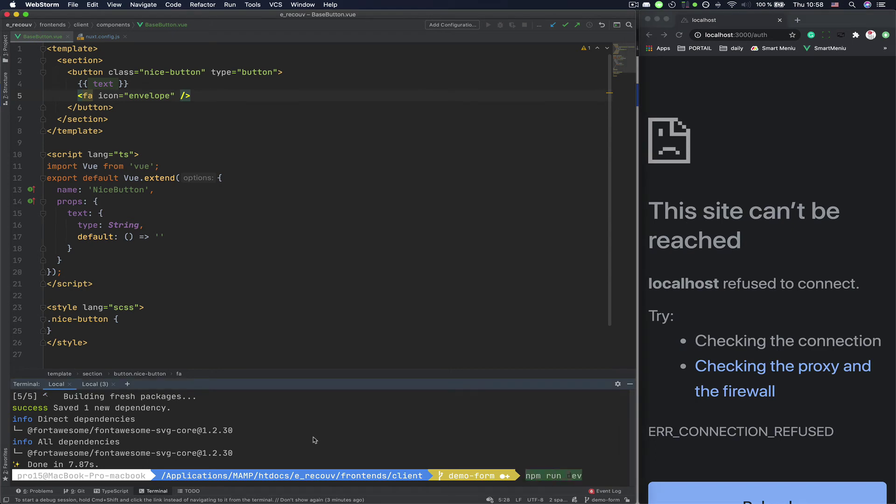
key(Return)
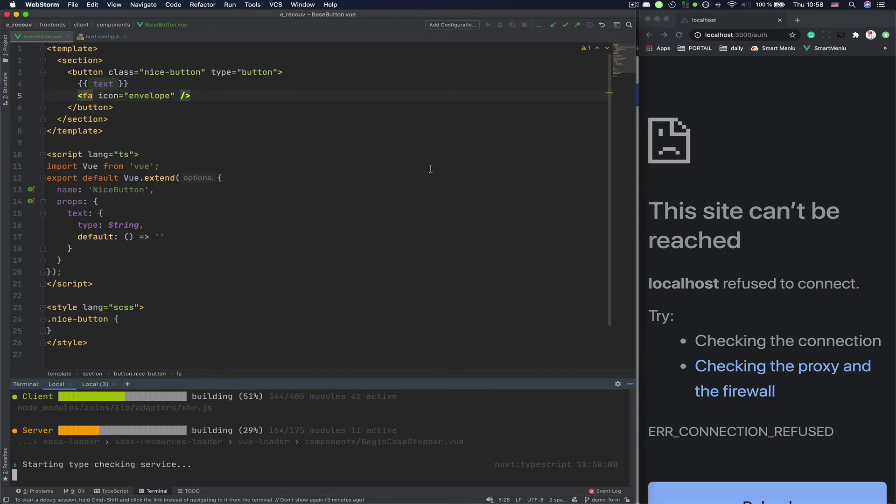
key(Right)
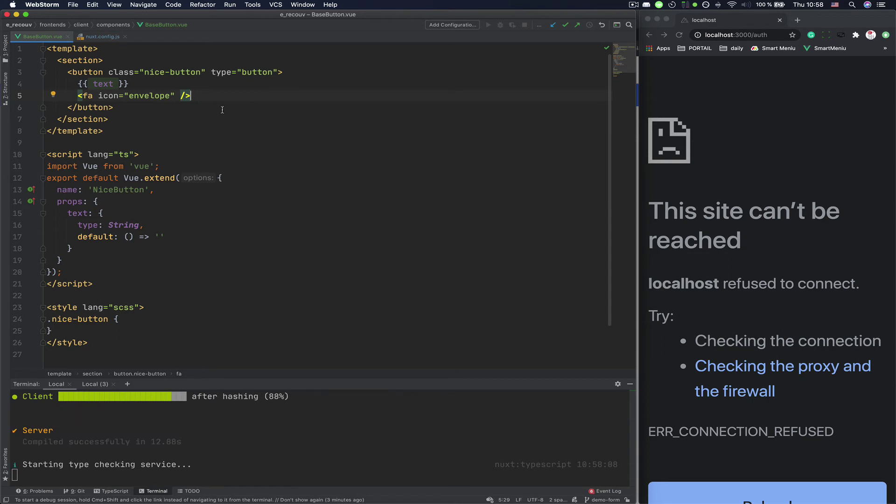
click(716, 145)
key(super+r)
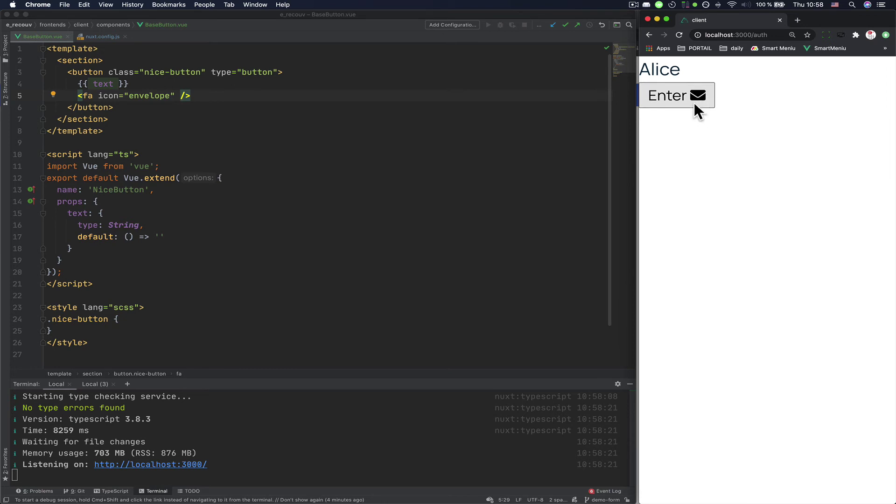
Replace solid: true with ['faEnvelope', 'faLock'] in the fontawesome icons config
click(696, 96)
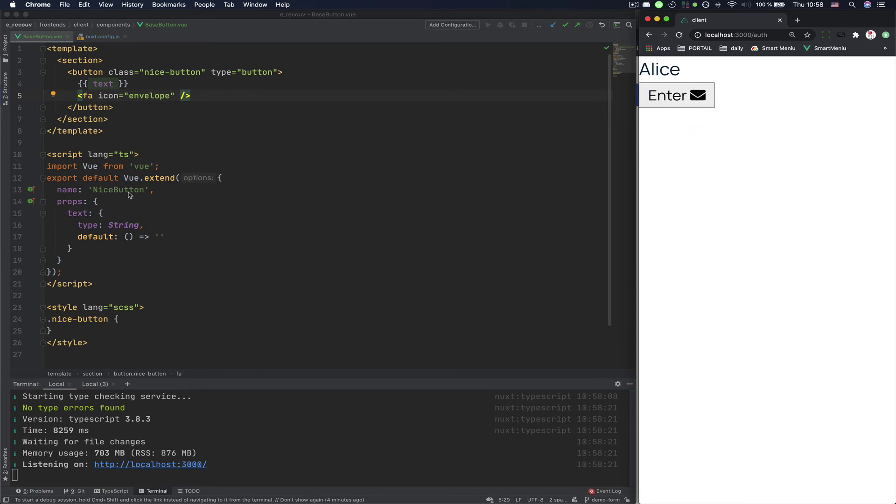
click(101, 36)
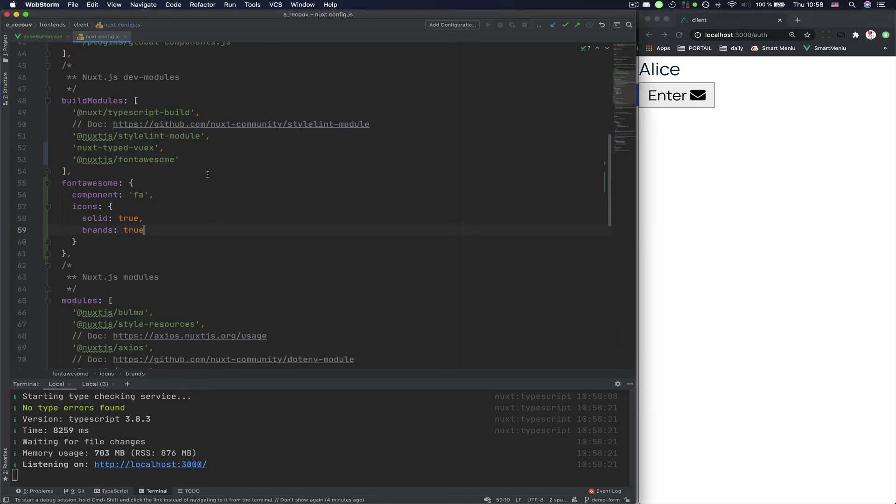
scroll(194, 165, down, 1)
double_click(129, 201)
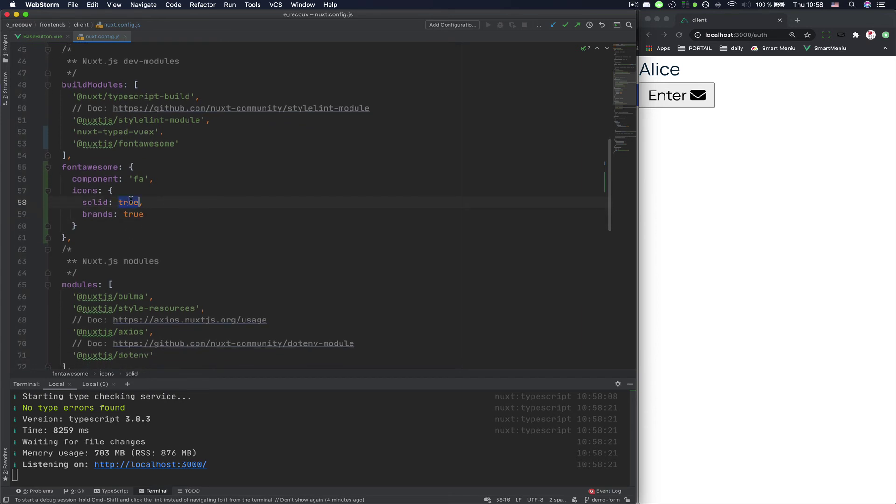
key(BackSpace)
text([])
text('fa)
text(E)
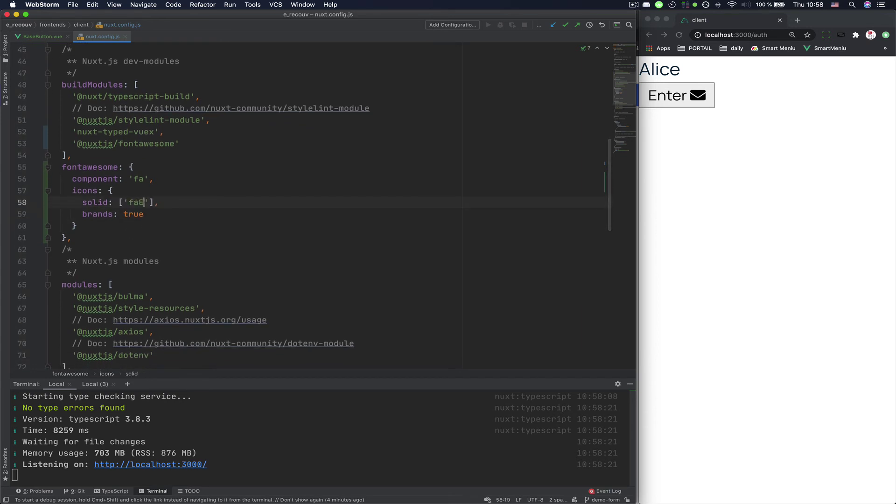
text(nve)
text(lope)
key(Right)
text(, 'fa)
text(Lock)
Change brands to an empty list and save nuxt.config.js
double_click(133, 214)
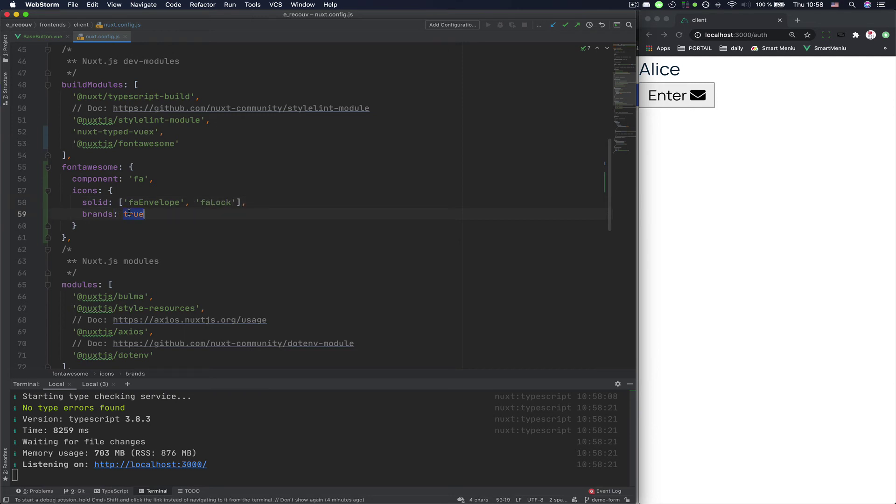
text([])
key(super+s)
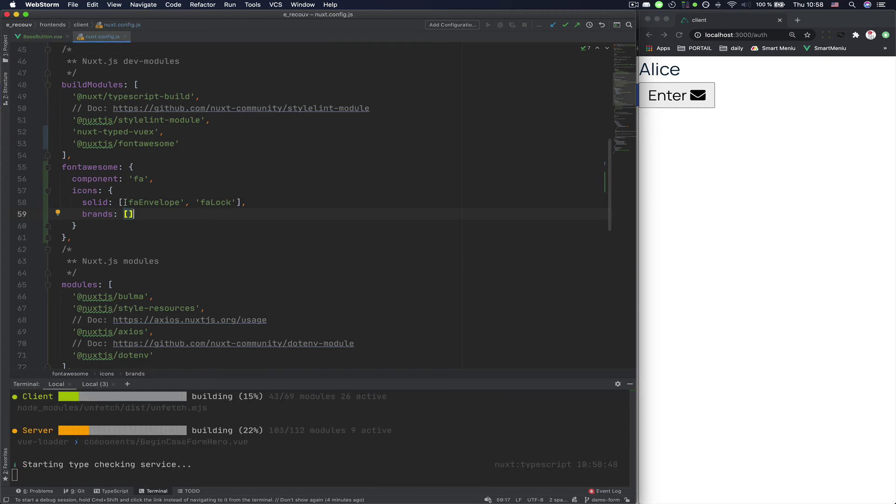
drag(124, 202, 239, 203)
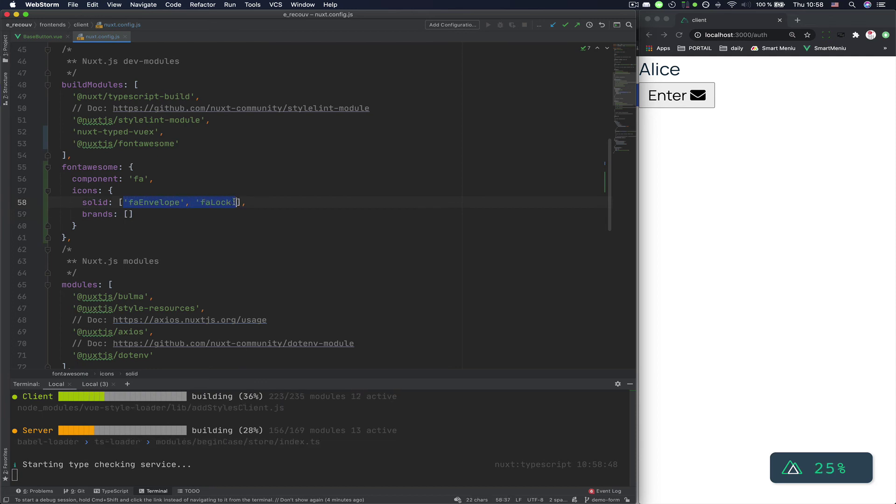
Duplicate the envelope icon line in BaseButton.vue as icon="lock" and reload the browser
click(43, 37)
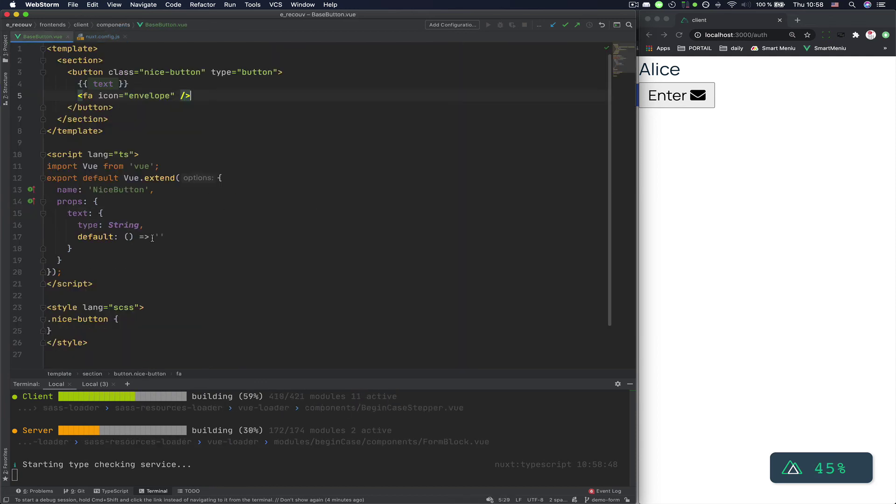
key(super+d)
double_click(147, 107)
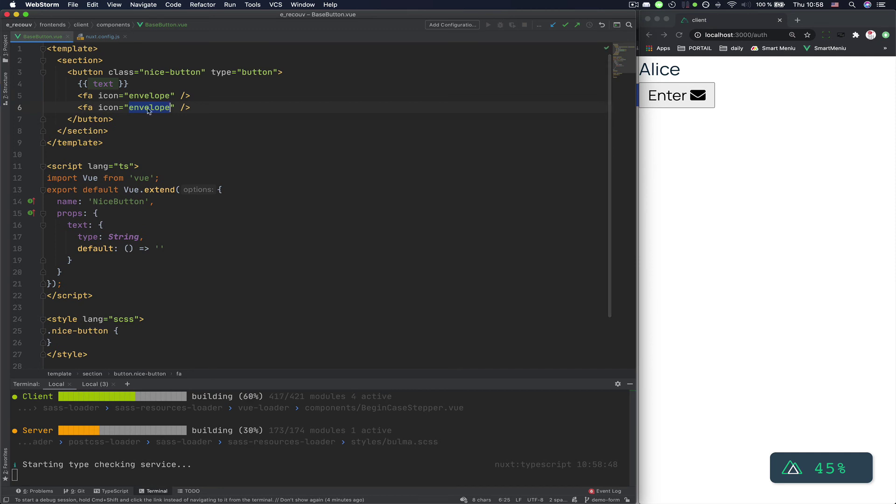
text(lock)
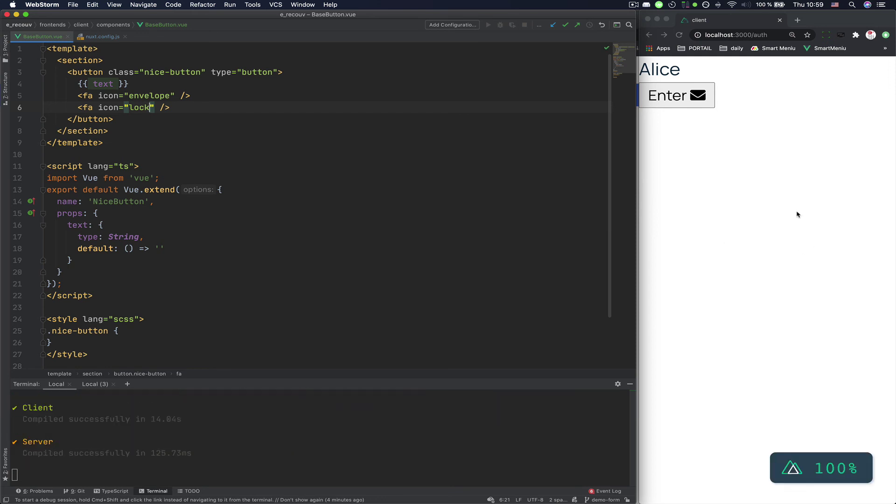
click(765, 196)
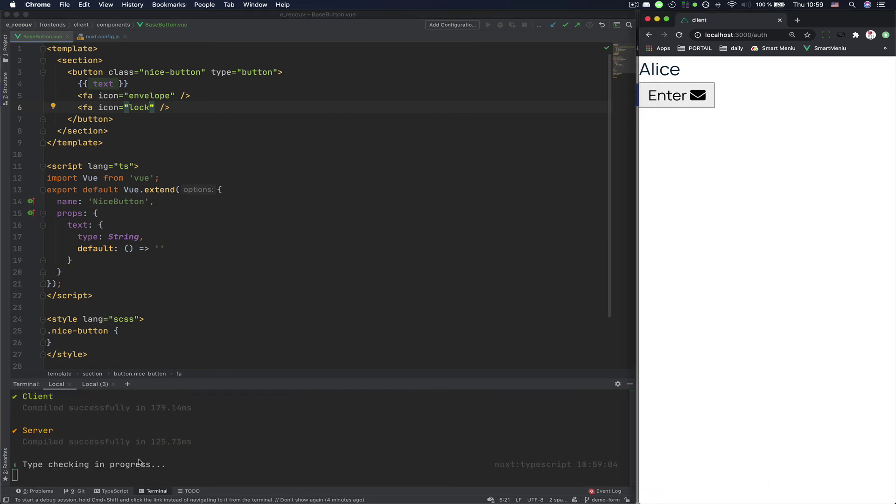
key(super+r)
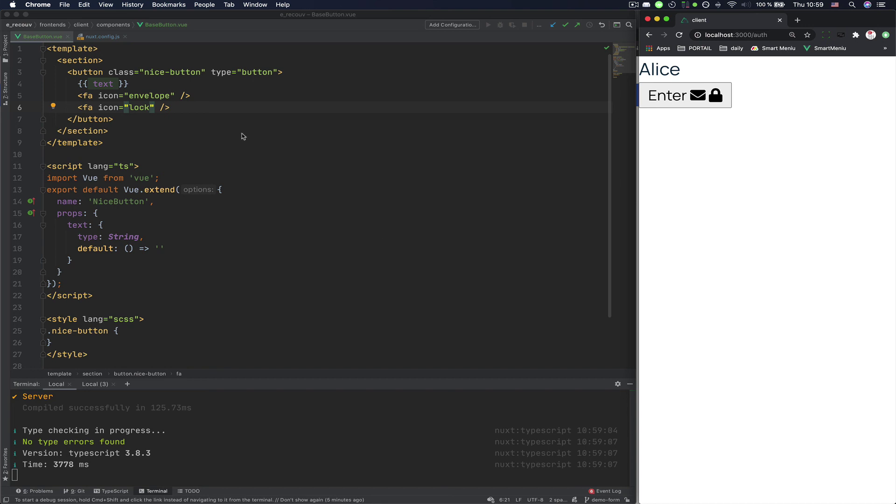
Review the fontawesome block in nuxt.config.js and the envelope icon line in BaseButton.vue
click(101, 38)
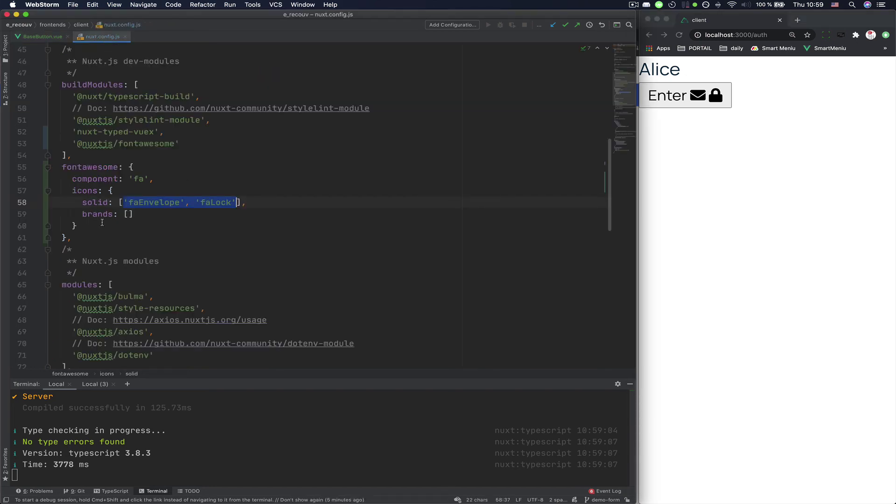
drag(81, 238, 56, 84)
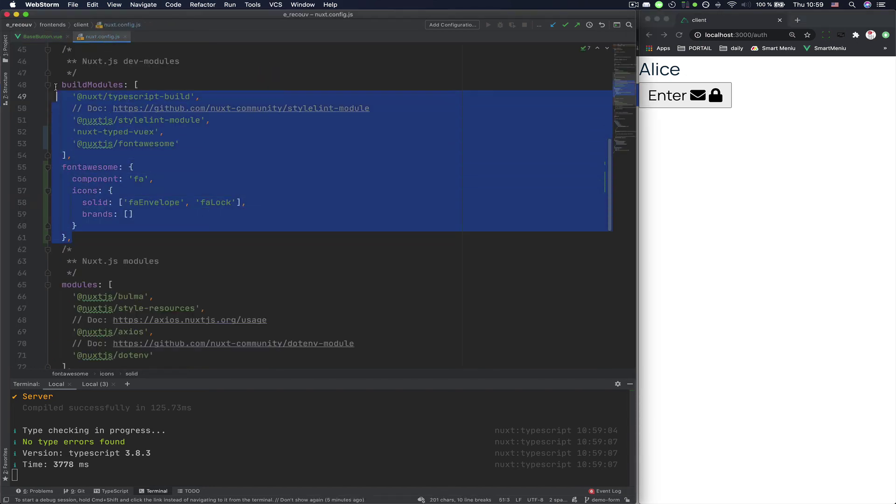
click(129, 246)
key(ctrl+Tab)
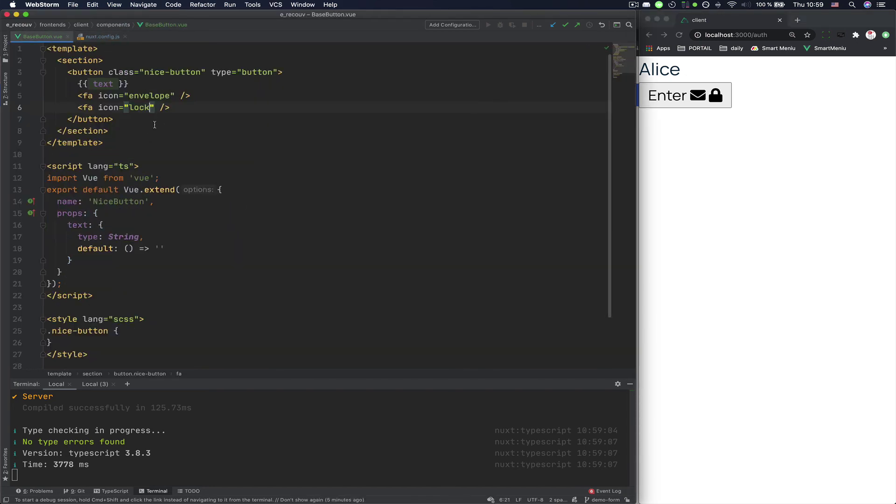
drag(77, 96, 204, 92)
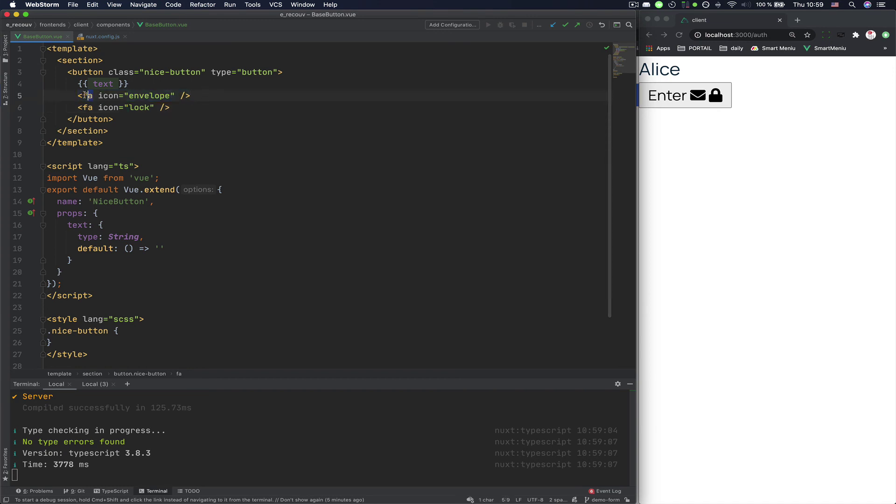
click(98, 36)
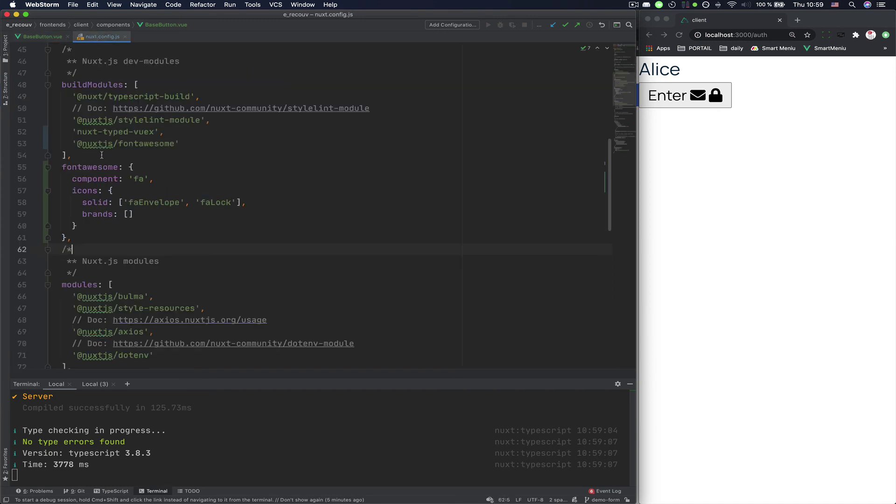
double_click(134, 179)
click(216, 175)
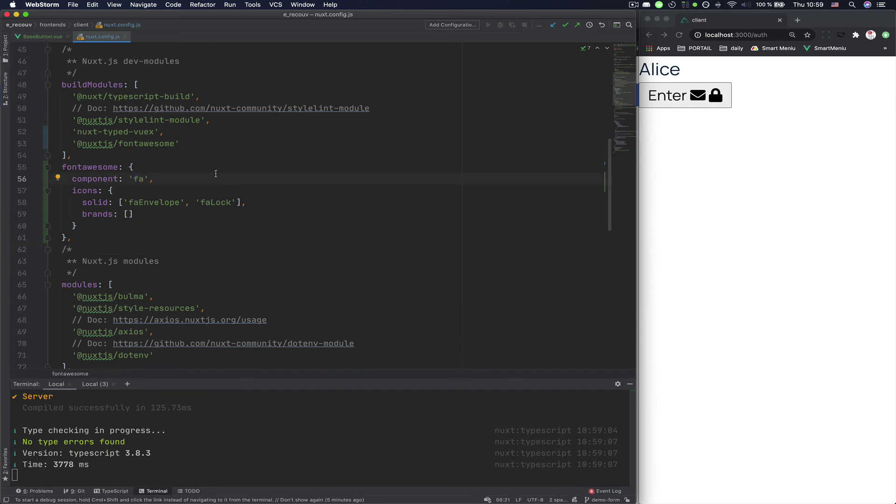